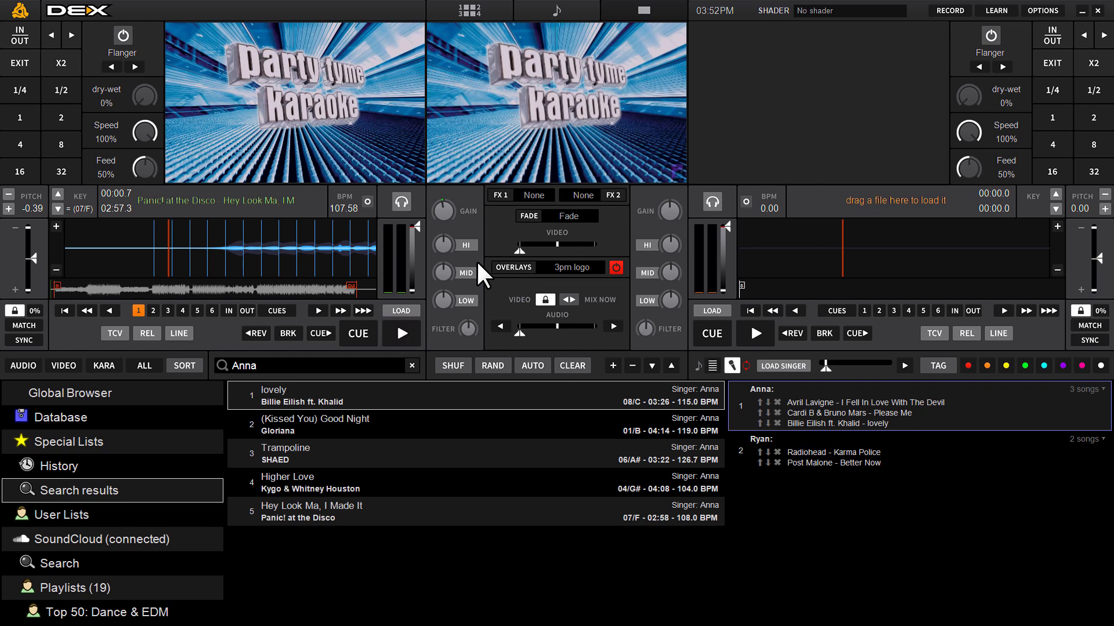
pyautogui.moveTo(520, 329); pyautogui.dragTo(555, 329)
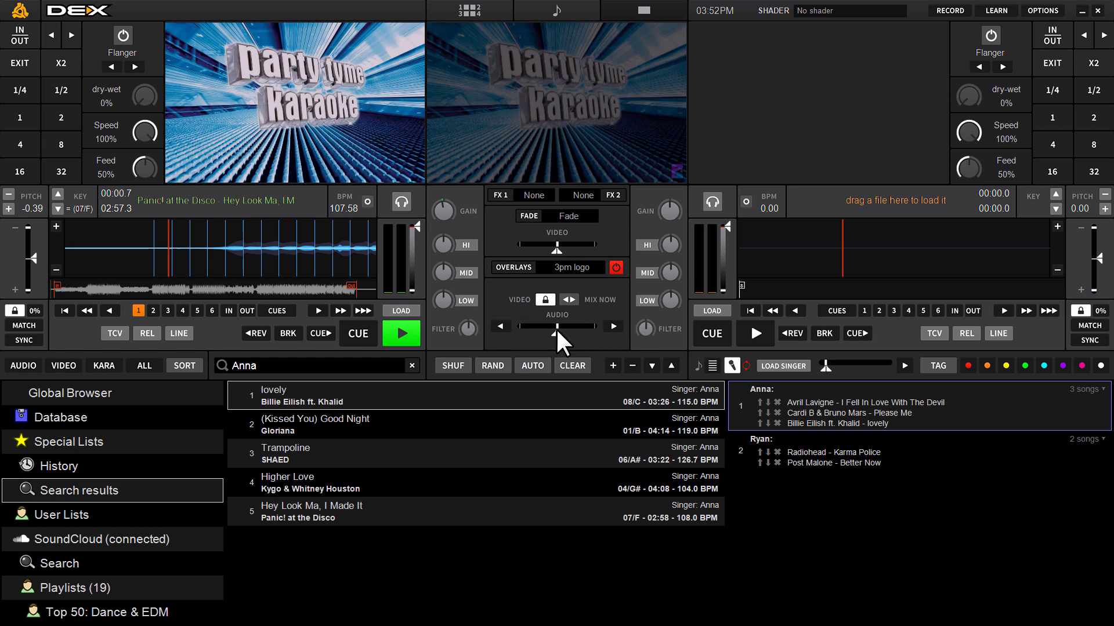
pyautogui.moveTo(555, 327); pyautogui.dragTo(509, 315)
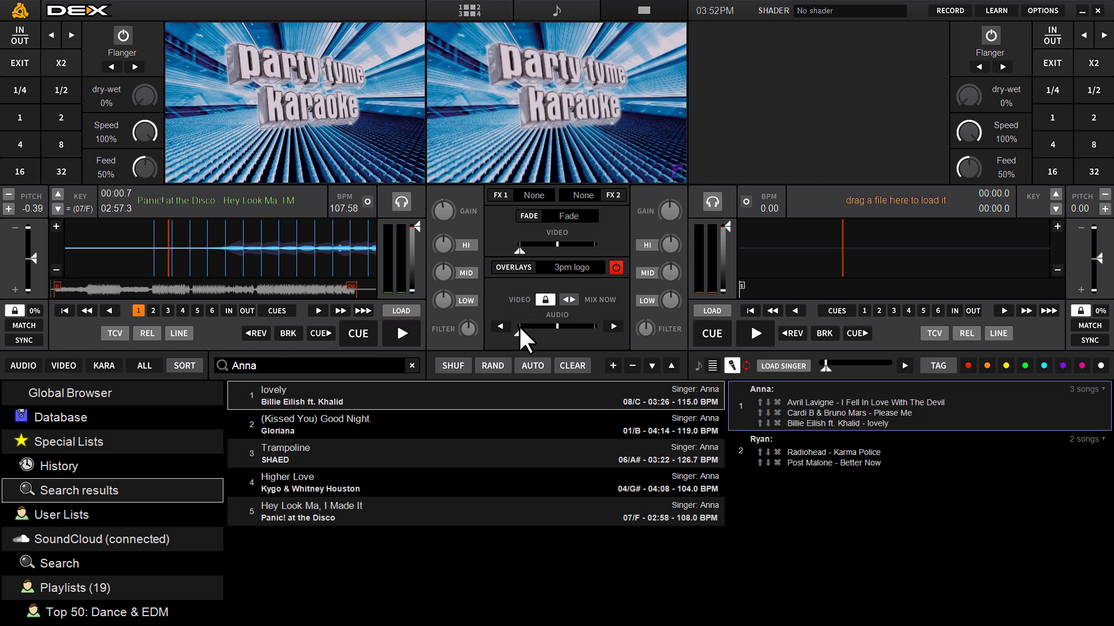
pyautogui.moveTo(519, 328); pyautogui.dragTo(557, 331)
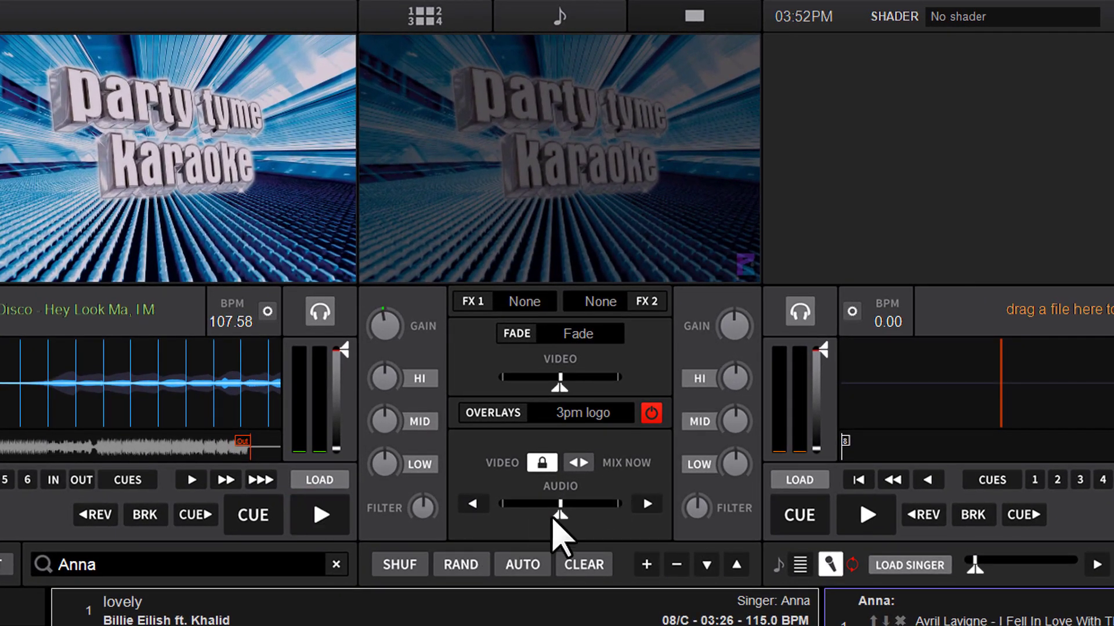
pyautogui.moveTo(559, 513)
pyautogui.mouseDown()
pyautogui.moveTo(497, 522)
pyautogui.moveTo(574, 514)
pyautogui.moveTo(559, 510)
pyautogui.mouseUp()
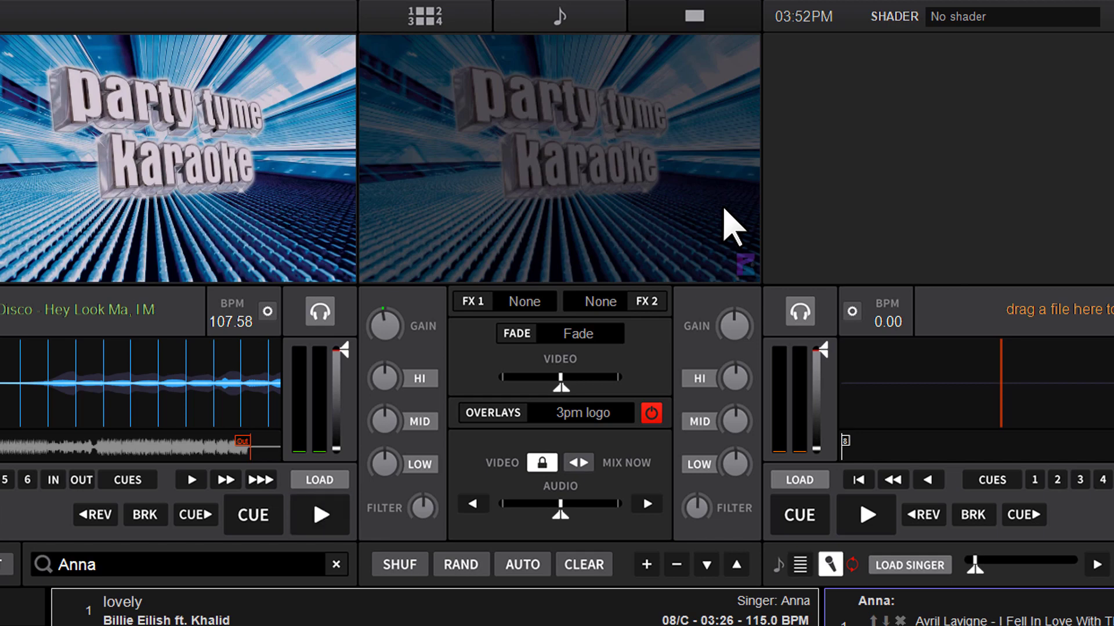
pyautogui.moveTo(561, 512); pyautogui.dragTo(466, 512)
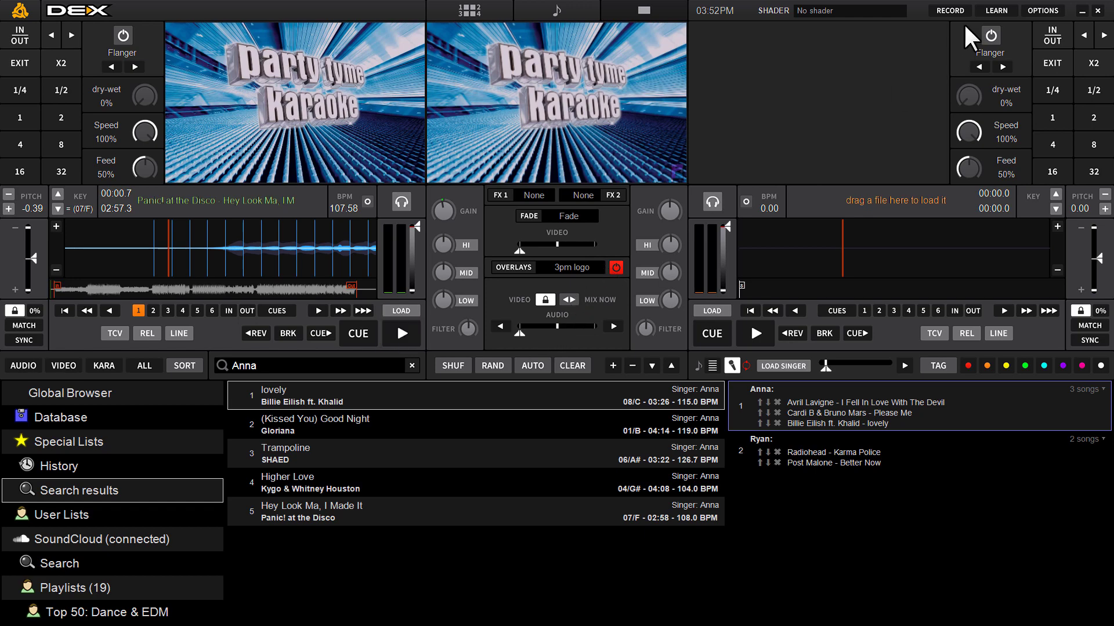
# Change the user interface skin from Nighttime to LYRX in Preferences
pyautogui.click(1042, 11)
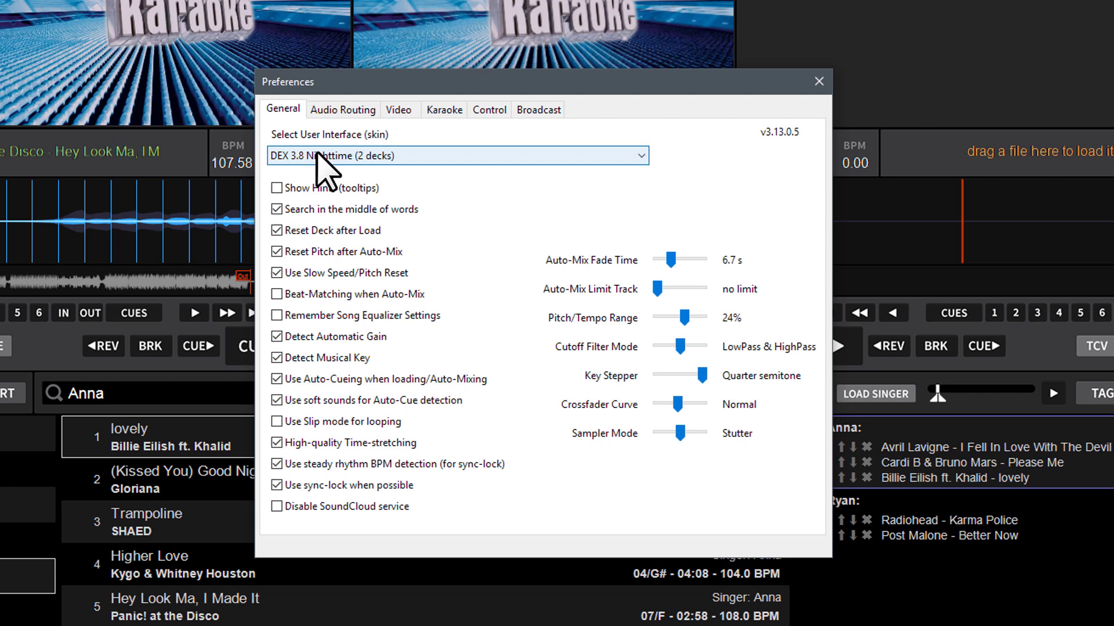
pyautogui.click(316, 154)
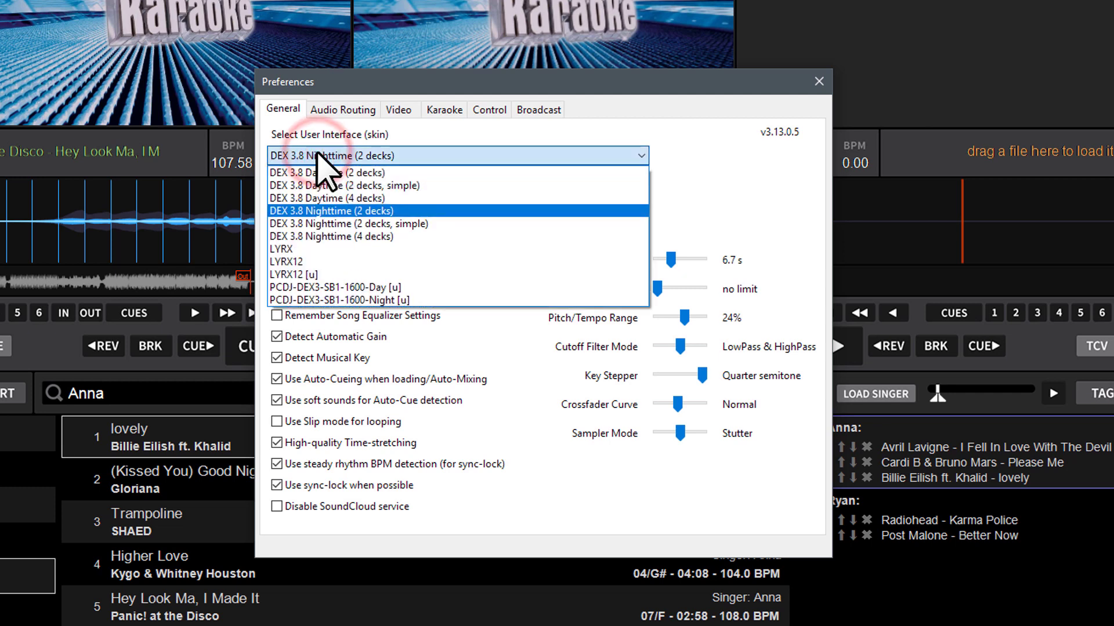
pyautogui.click(293, 250)
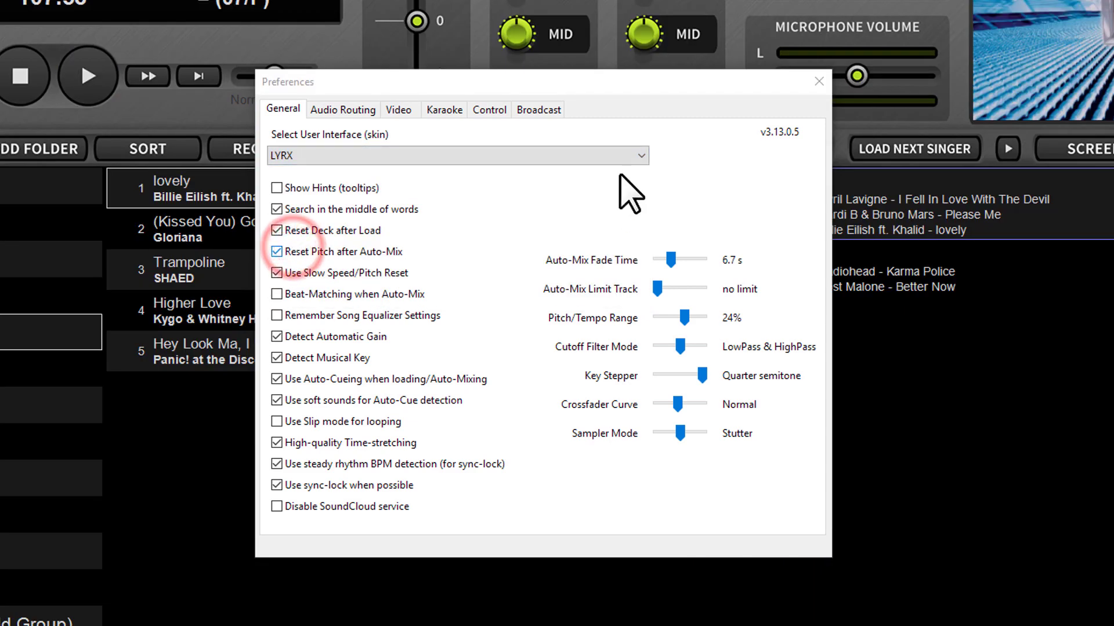
pyautogui.click(818, 81)
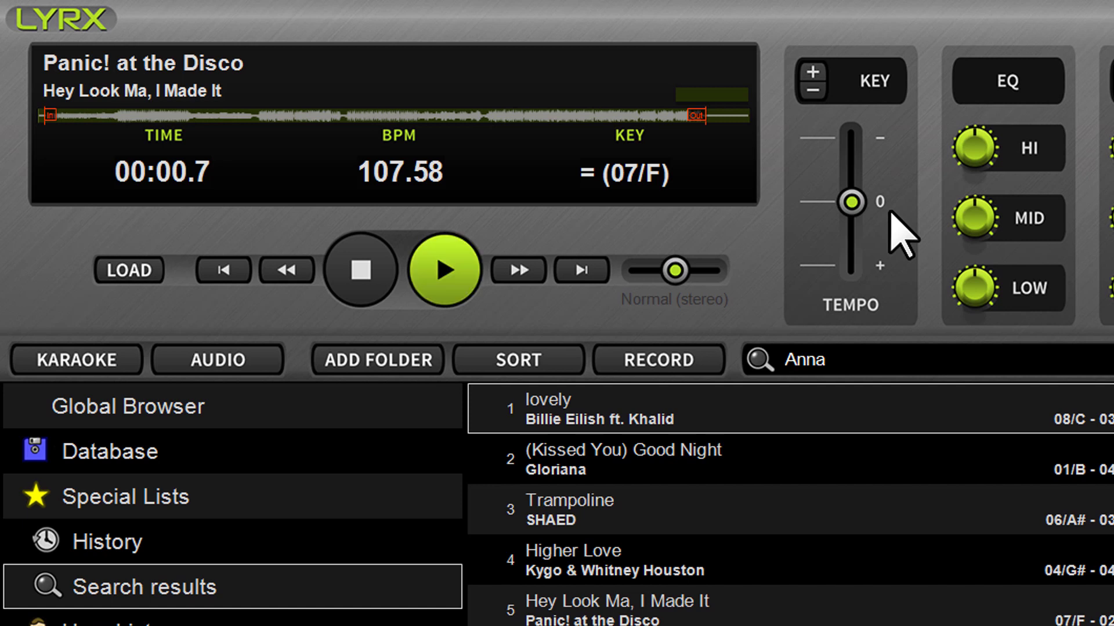
# Drag the TEMPO slider slower and faster, leaving the song at 106.75 BPM
pyautogui.moveTo(851, 197)
pyautogui.mouseDown()
pyautogui.moveTo(854, 148)
pyautogui.moveTo(872, 298)
pyautogui.moveTo(855, 152)
pyautogui.moveTo(854, 212)
pyautogui.moveTo(853, 200)
pyautogui.mouseUp()
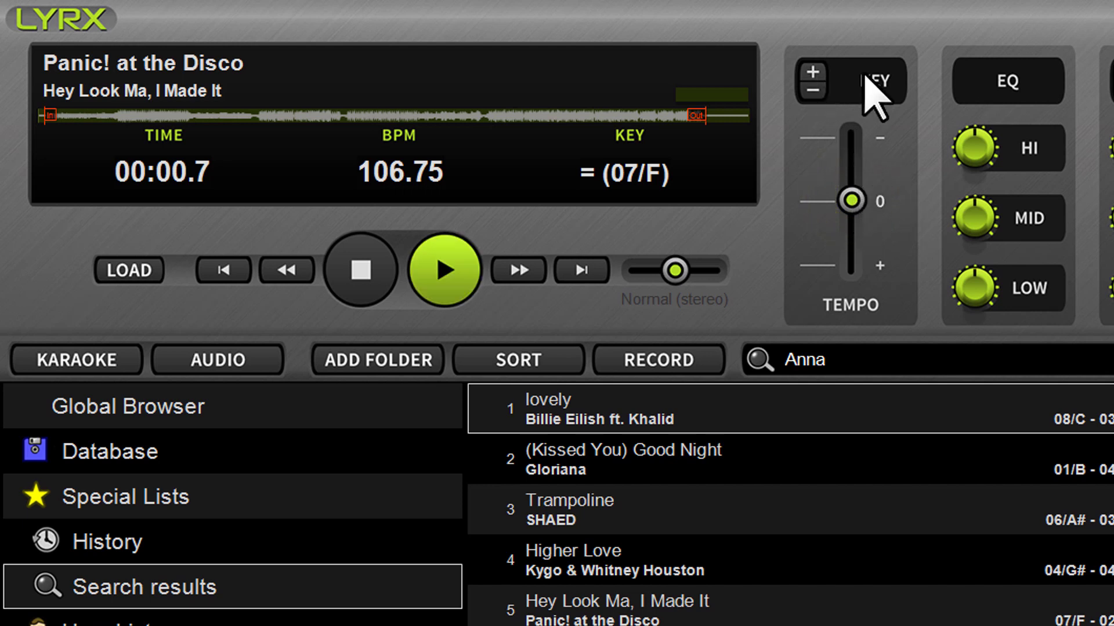
# Raise and restore the key three times, then reset tempo to 0 (107.58 BPM)
pyautogui.click(814, 72)
pyautogui.click(811, 89)
pyautogui.click(813, 72)
pyautogui.click(810, 89)
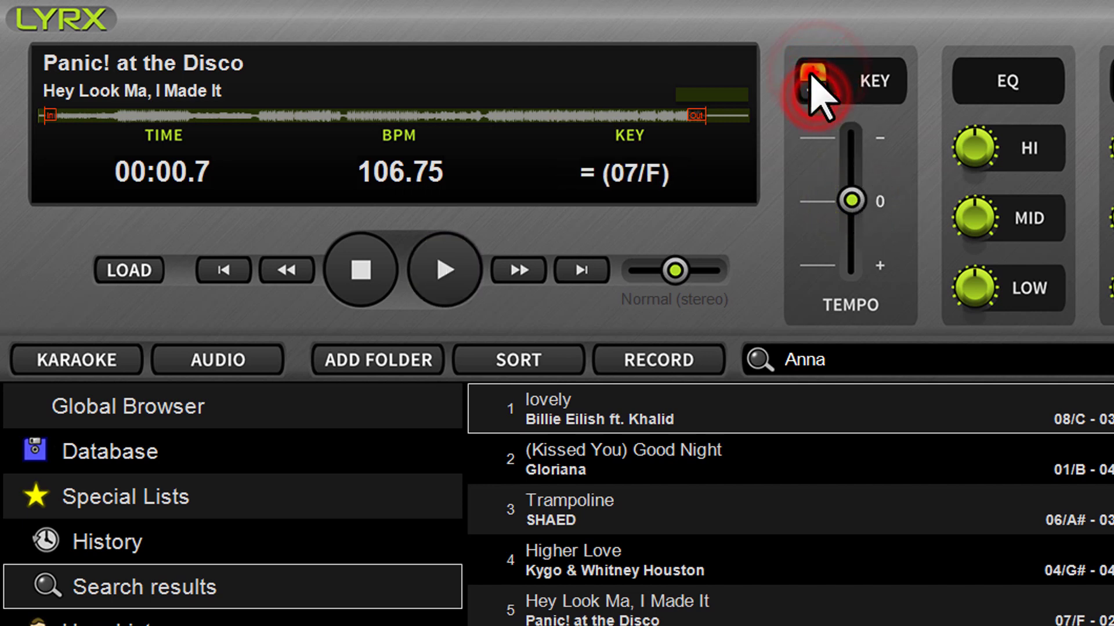
pyautogui.click(813, 71)
pyautogui.click(811, 89)
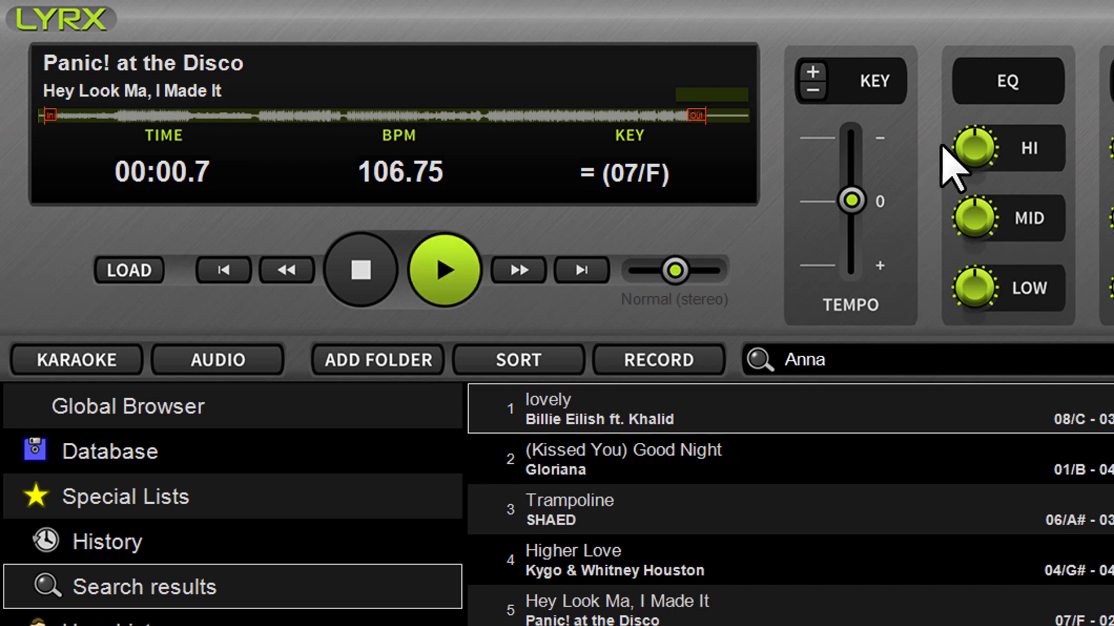
pyautogui.moveTo(855, 201); pyautogui.dragTo(914, 206)
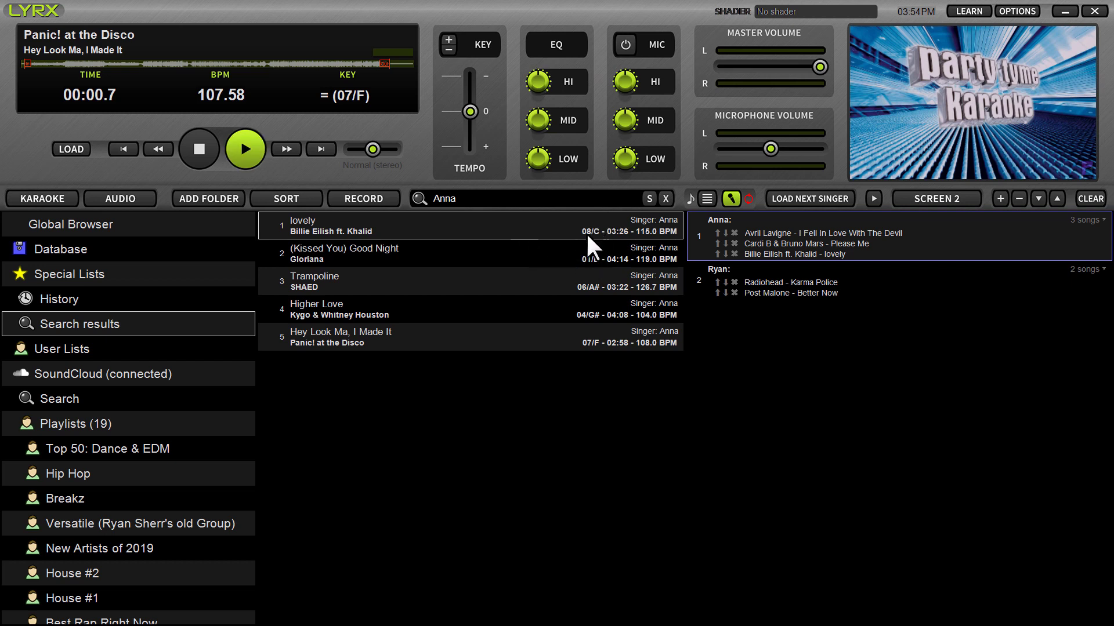
pyautogui.click(516, 253)
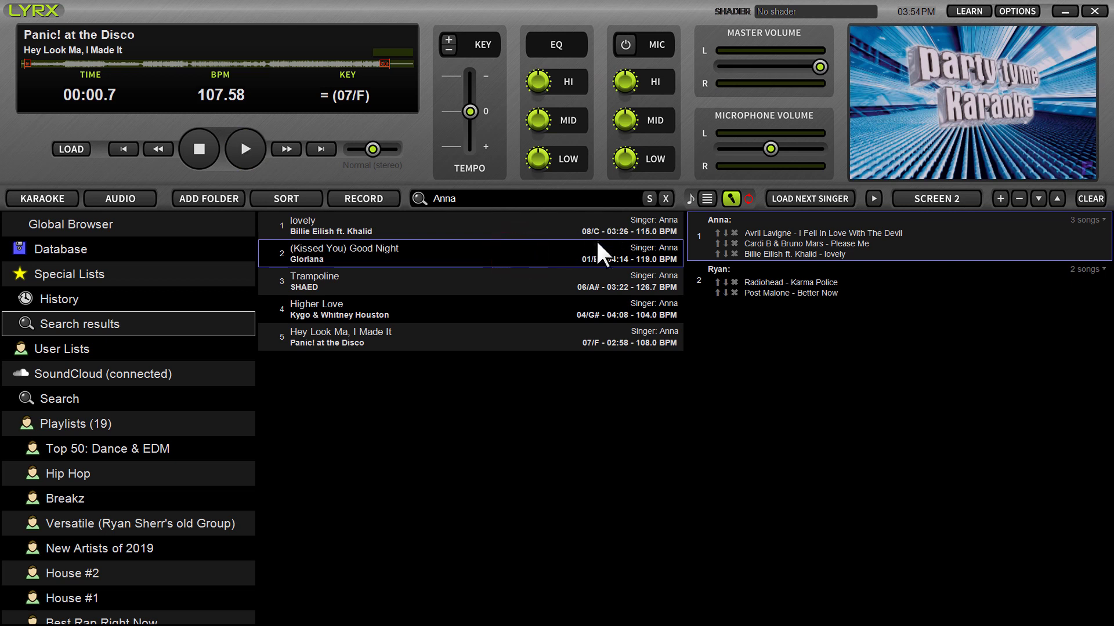
pyautogui.click(564, 246)
pyautogui.click(448, 40)
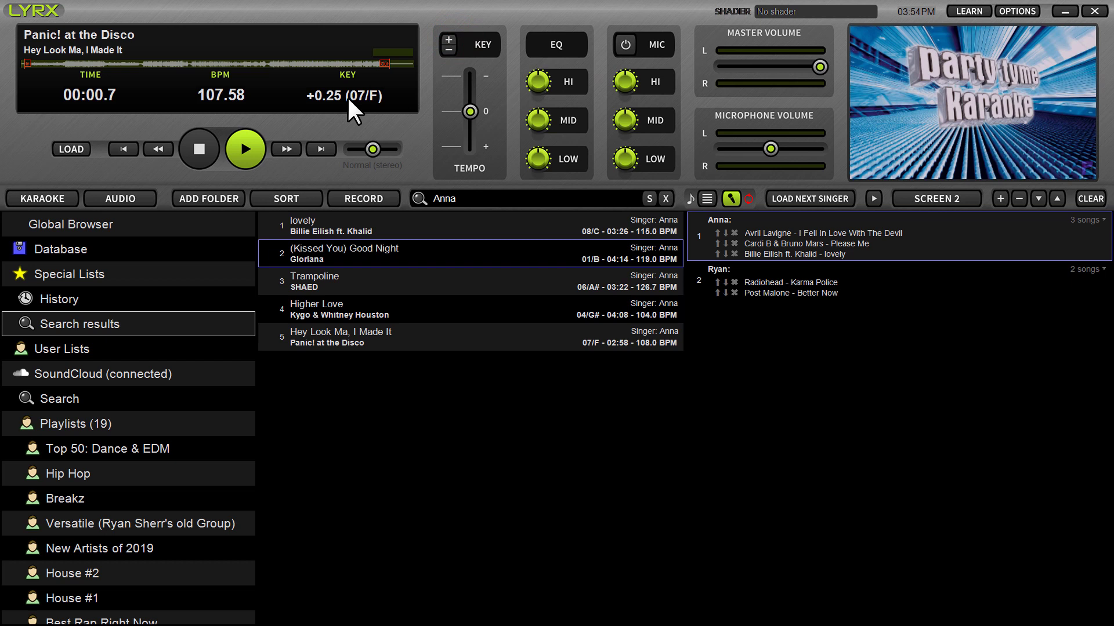
pyautogui.click(447, 40)
pyautogui.click(448, 40)
pyautogui.click(447, 40)
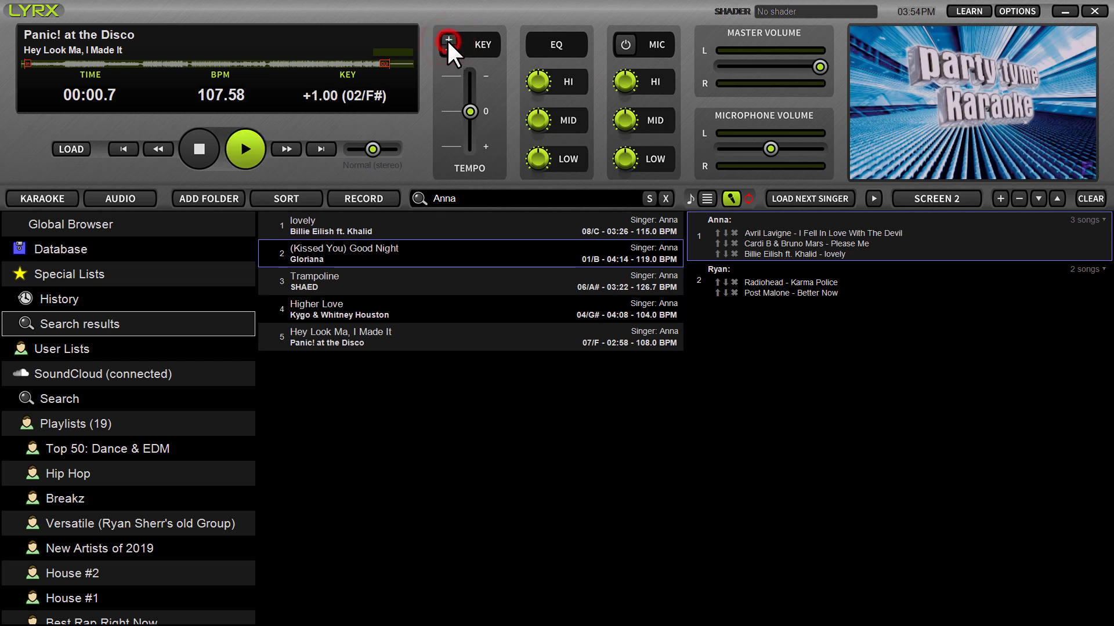
pyautogui.click(447, 41)
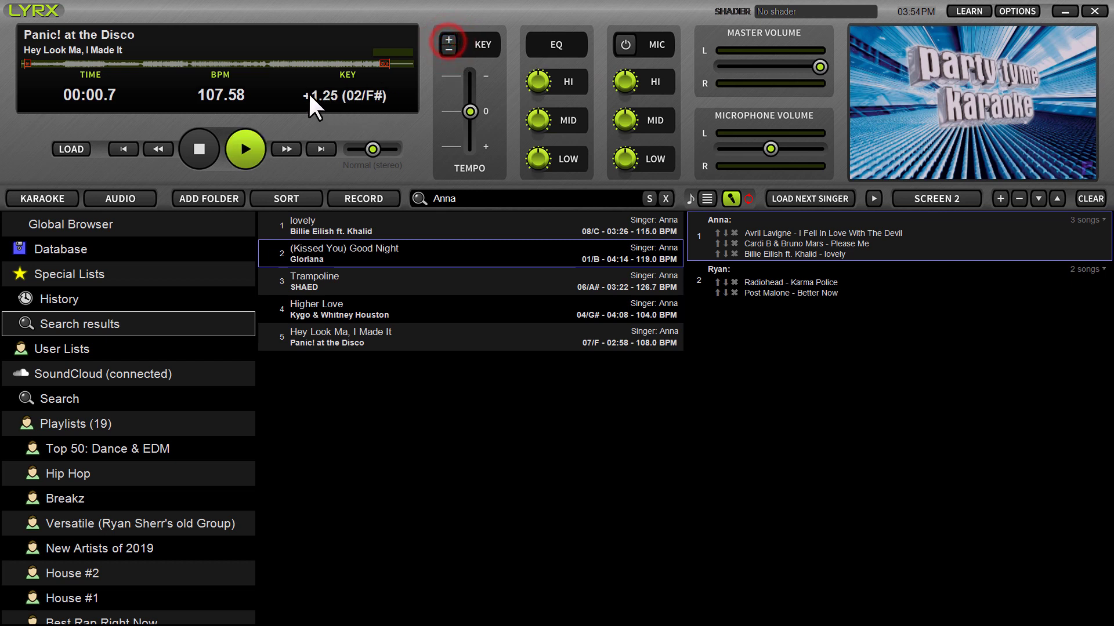
pyautogui.click(446, 49)
pyautogui.click(446, 48)
pyautogui.click(446, 48)
pyautogui.click(447, 48)
pyautogui.click(446, 49)
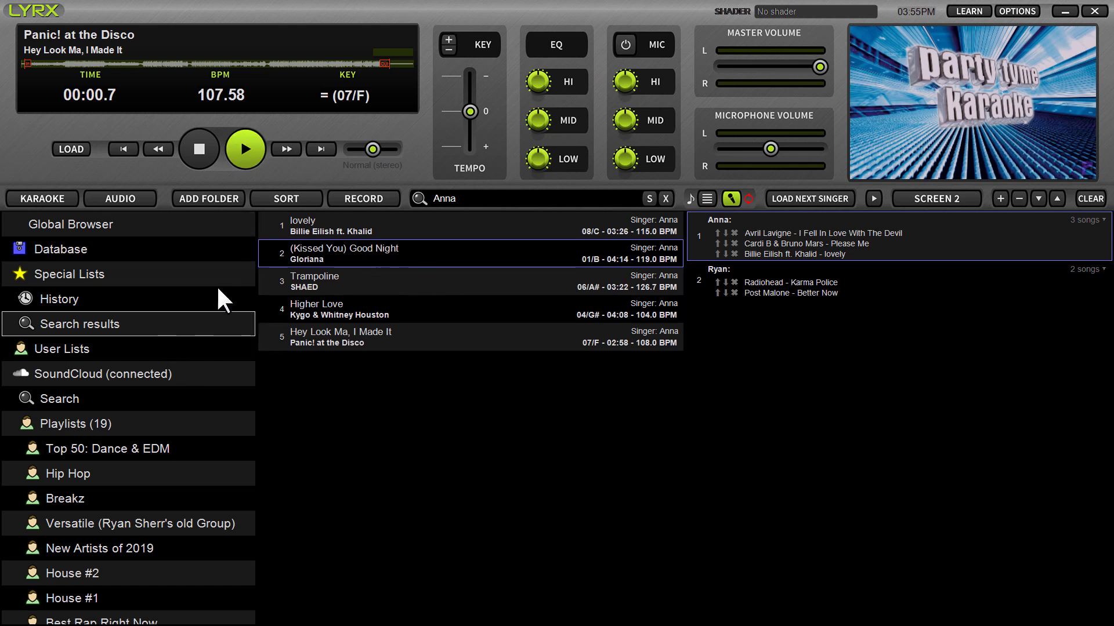
# Show History, try an 'S:' singer-name search, then clear the search box
pyautogui.click(79, 297)
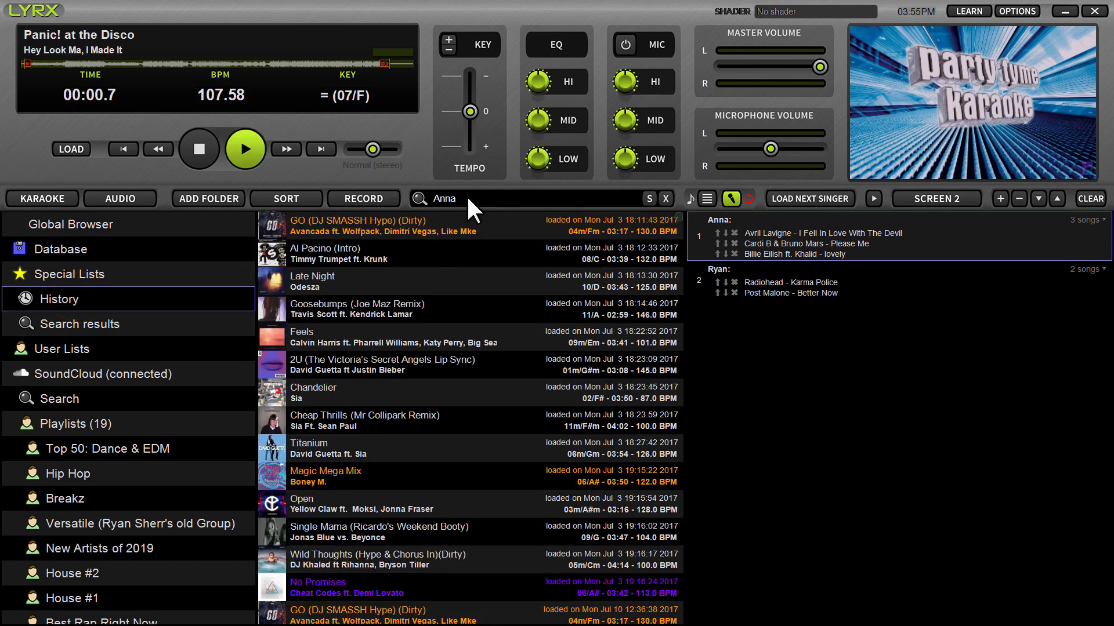
pyautogui.click(665, 198)
pyautogui.click(506, 238)
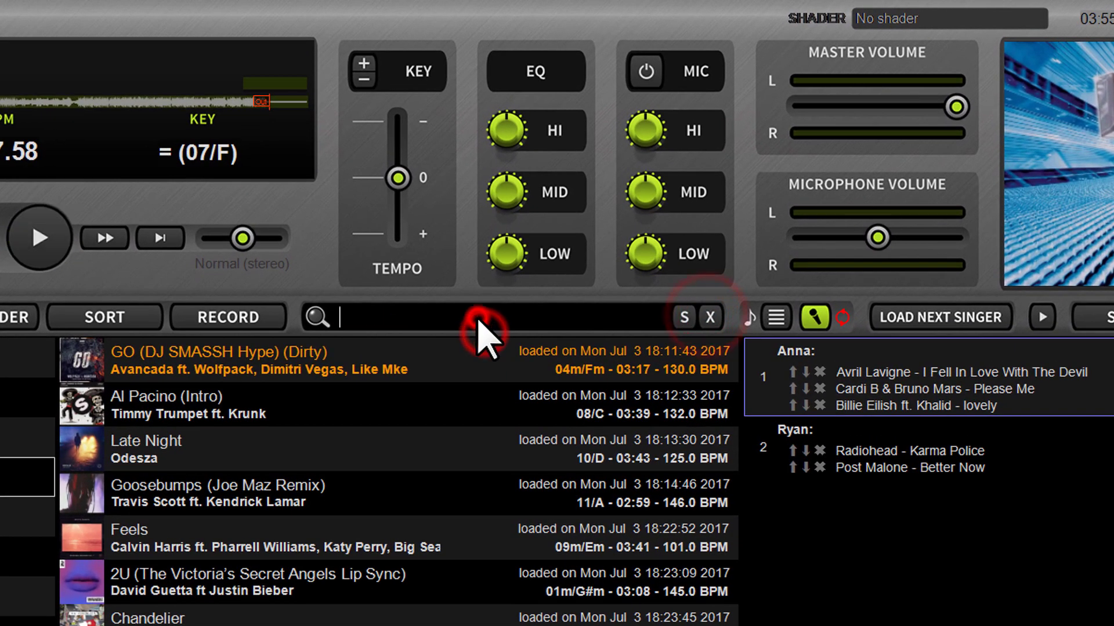
pyautogui.write('S')
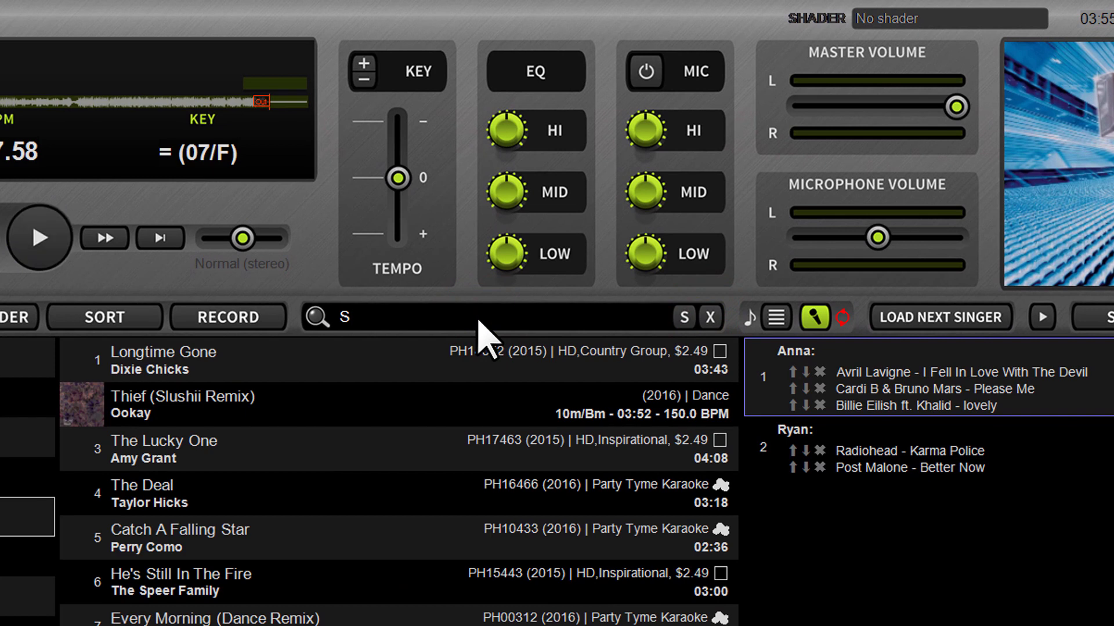
pyautogui.write(':Anna')
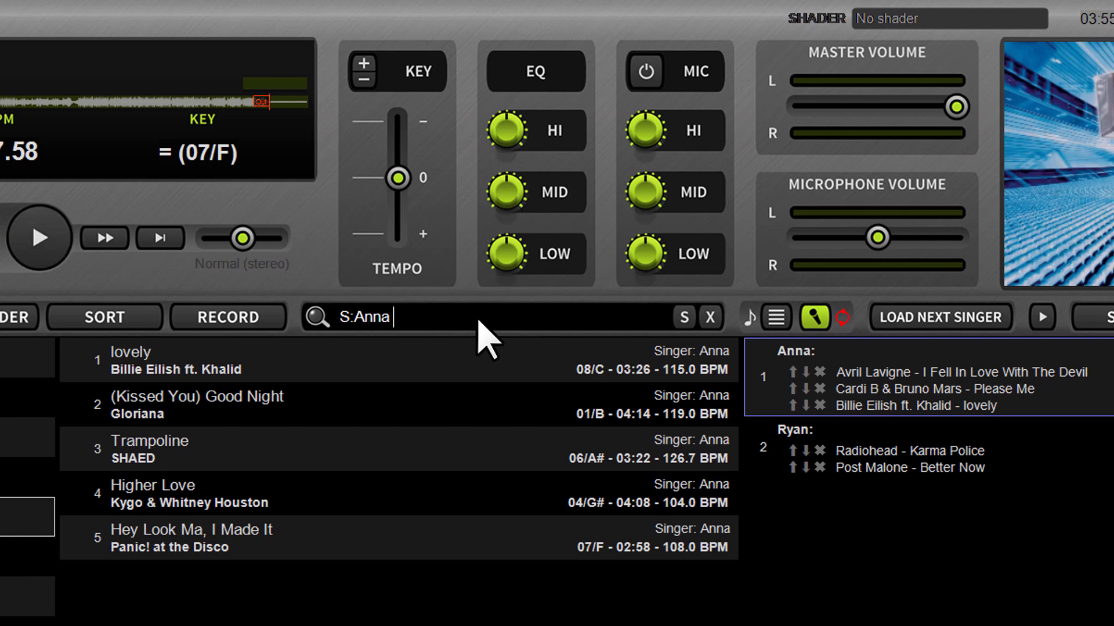
pyautogui.click(710, 317)
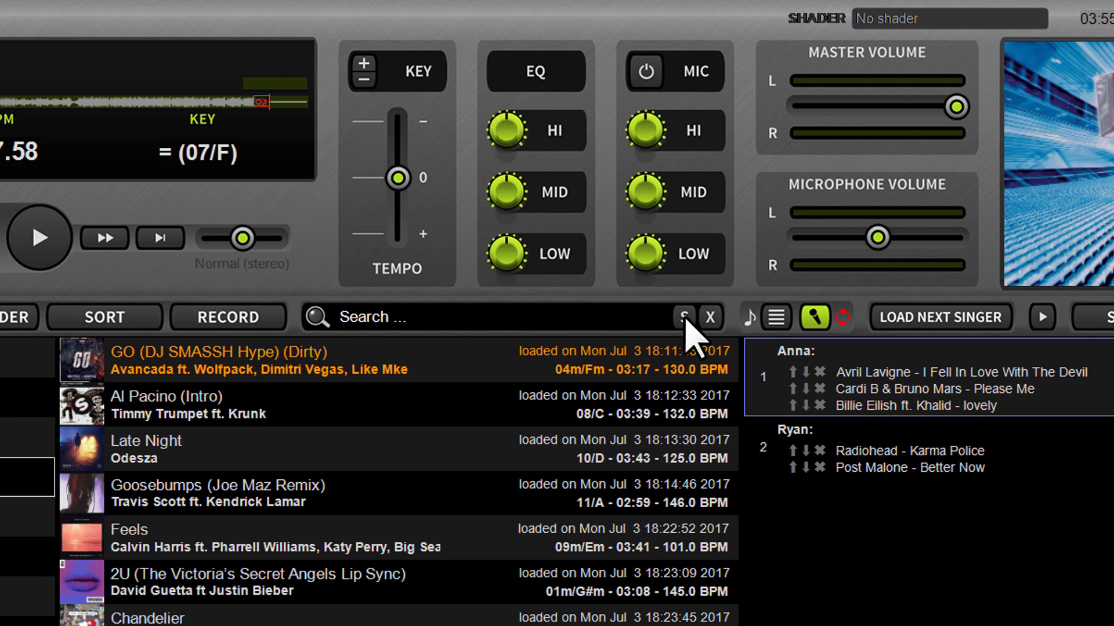
# Turn on singer search and enter the first singer's name to list their songs
pyautogui.click(685, 317)
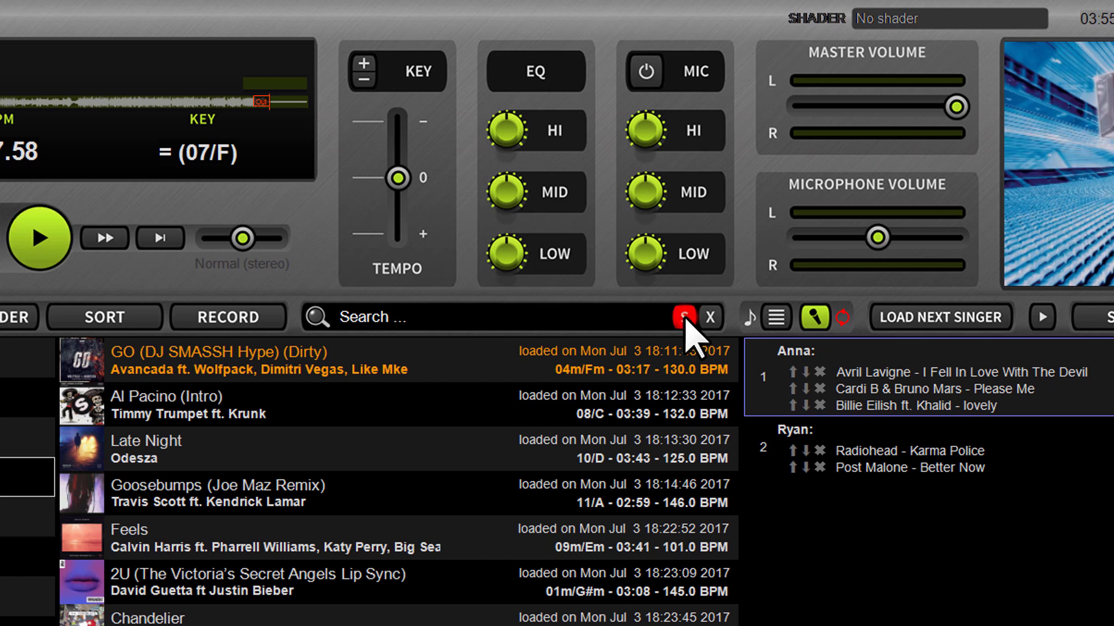
pyautogui.click(609, 317)
pyautogui.write('A')
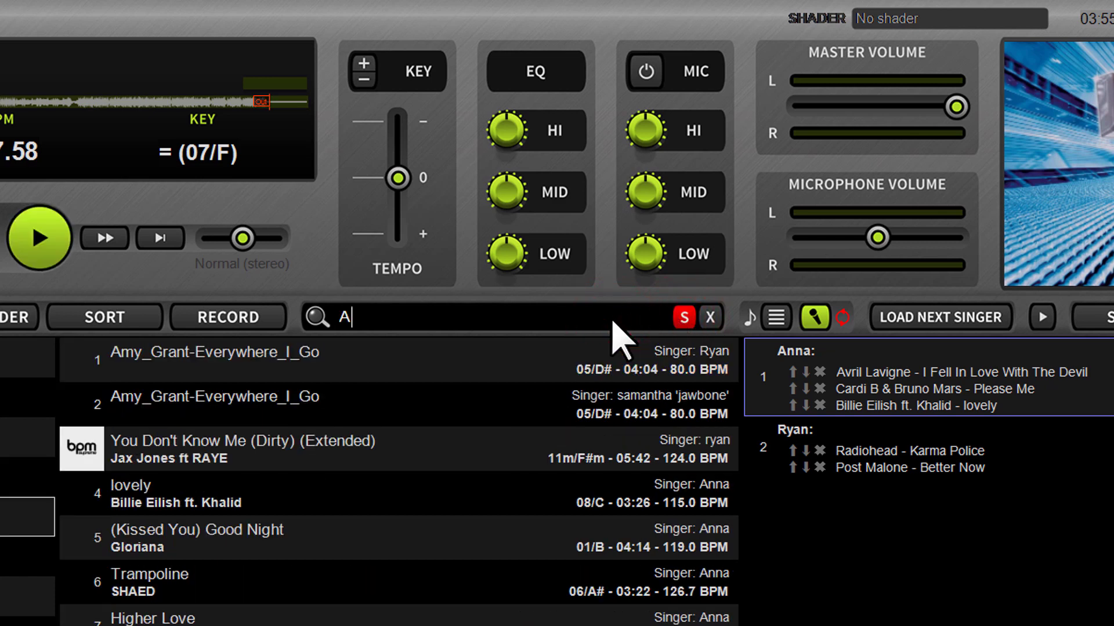
pyautogui.write('nna')
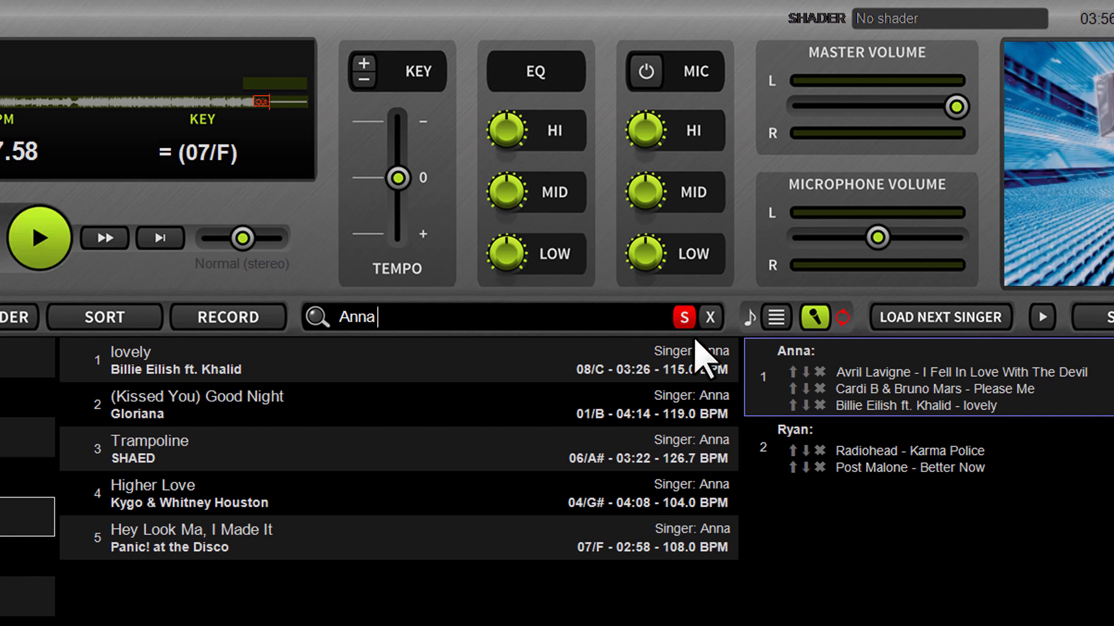
# Search a second singer's name, toggle singer search off and on, then erase the text
pyautogui.click(685, 317)
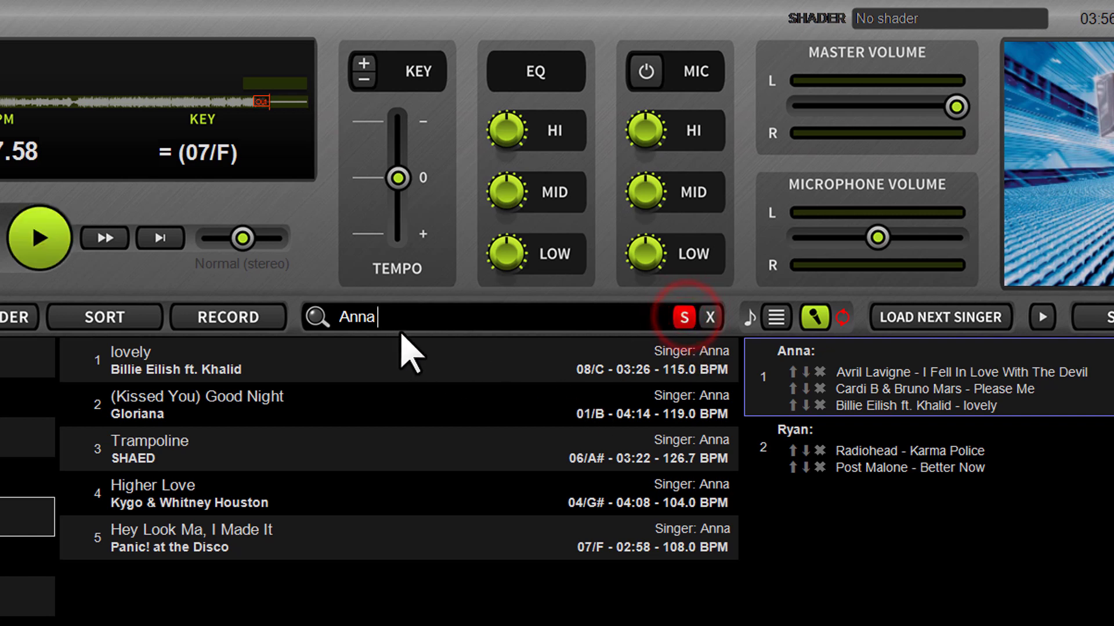
pyautogui.press('BackSpace')
pyautogui.press('BackSpace')
pyautogui.press('BackSpace')
pyautogui.press('BackSpace')
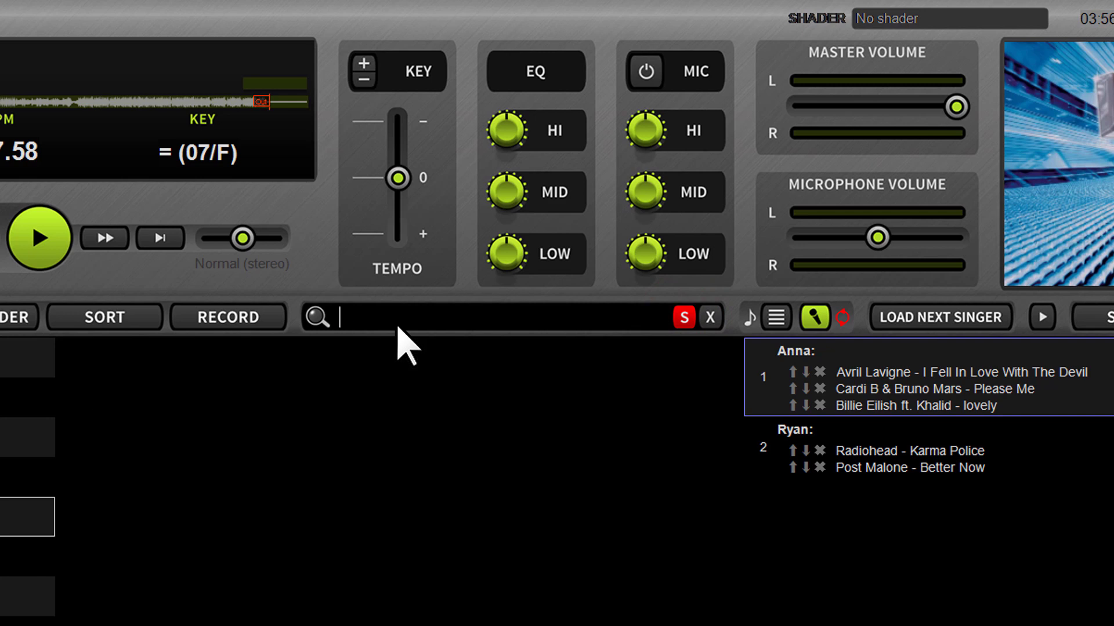
pyautogui.write('ryan')
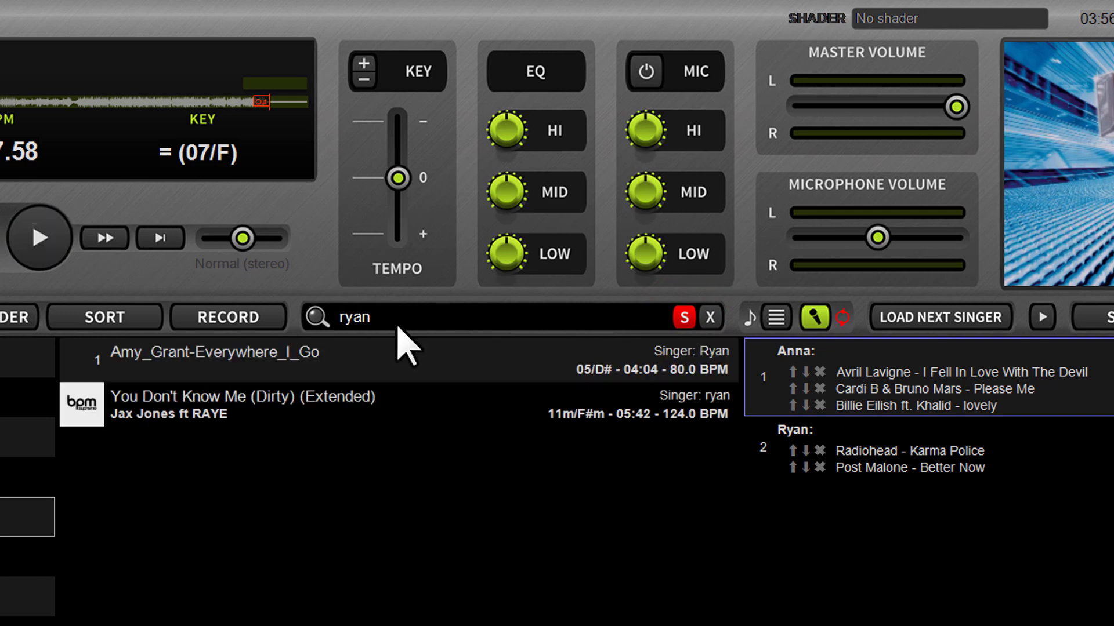
pyautogui.click(680, 318)
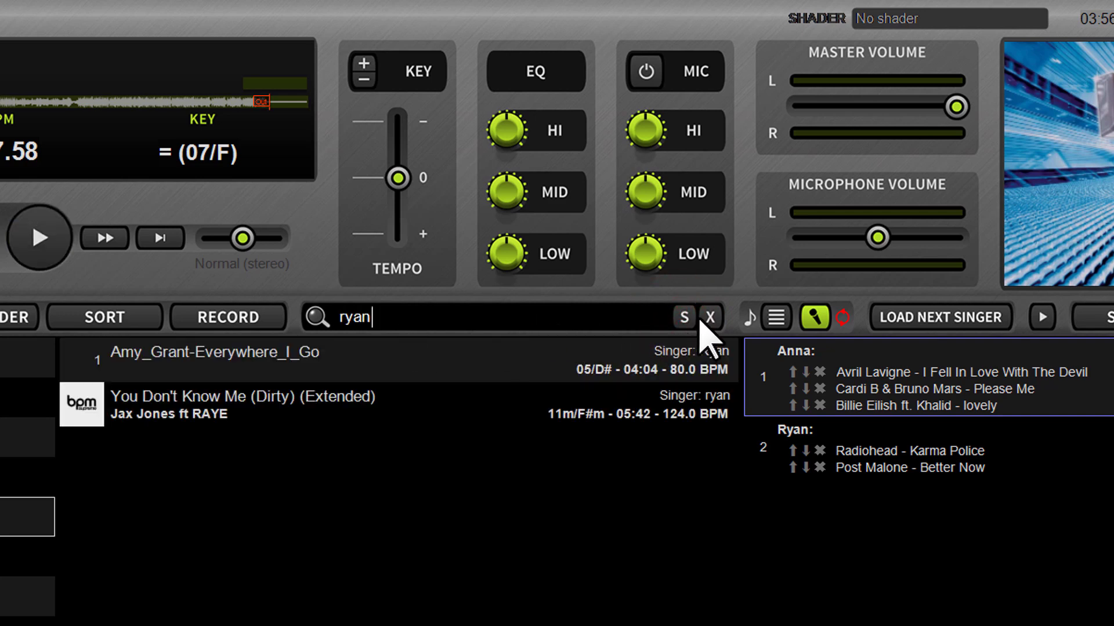
pyautogui.click(573, 315)
pyautogui.click(684, 317)
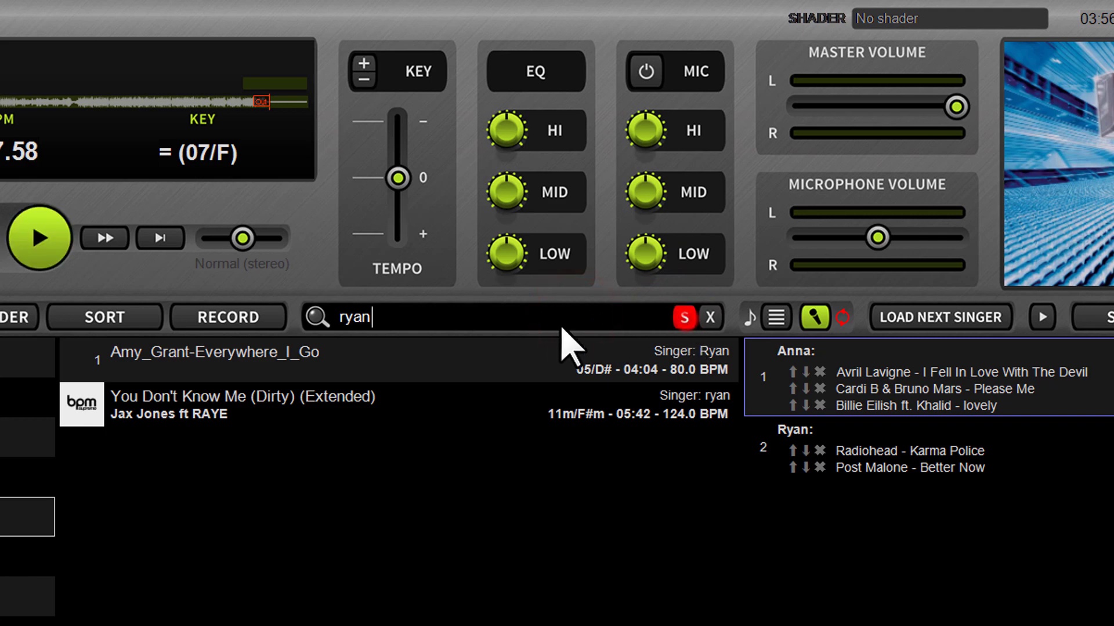
pyautogui.click(545, 318)
pyautogui.press('BackSpace')
pyautogui.press('BackSpace')
pyautogui.press('BackSpace')
pyautogui.press('BackSpace')
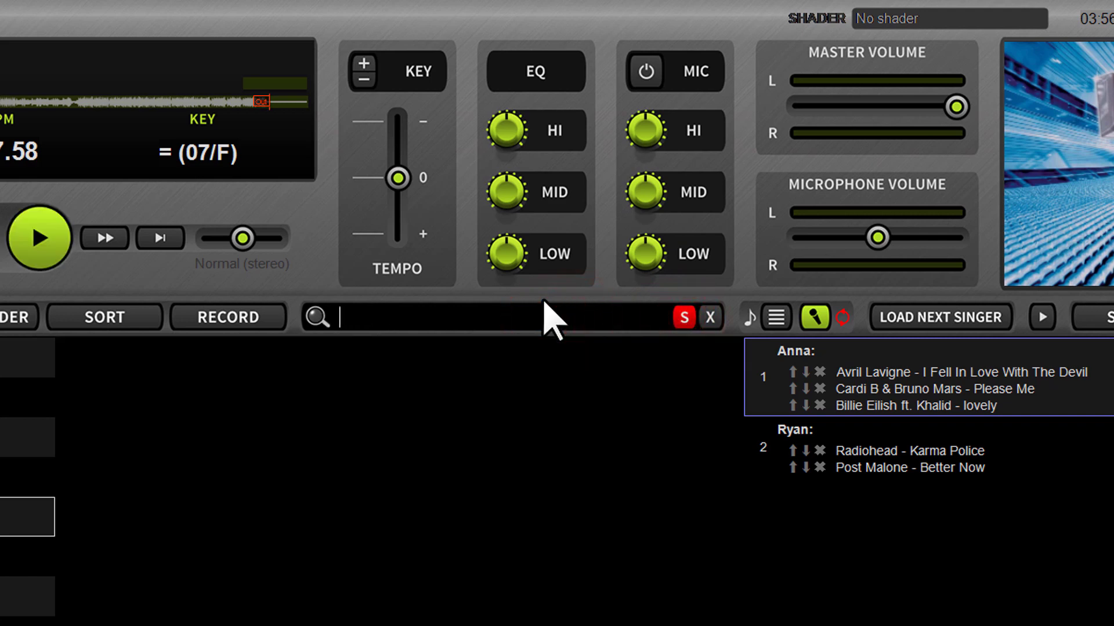
# Add another copy of Billie Eilish ft. Khalid's 'lovely' to the first singer's rotation
pyautogui.write('Anna')
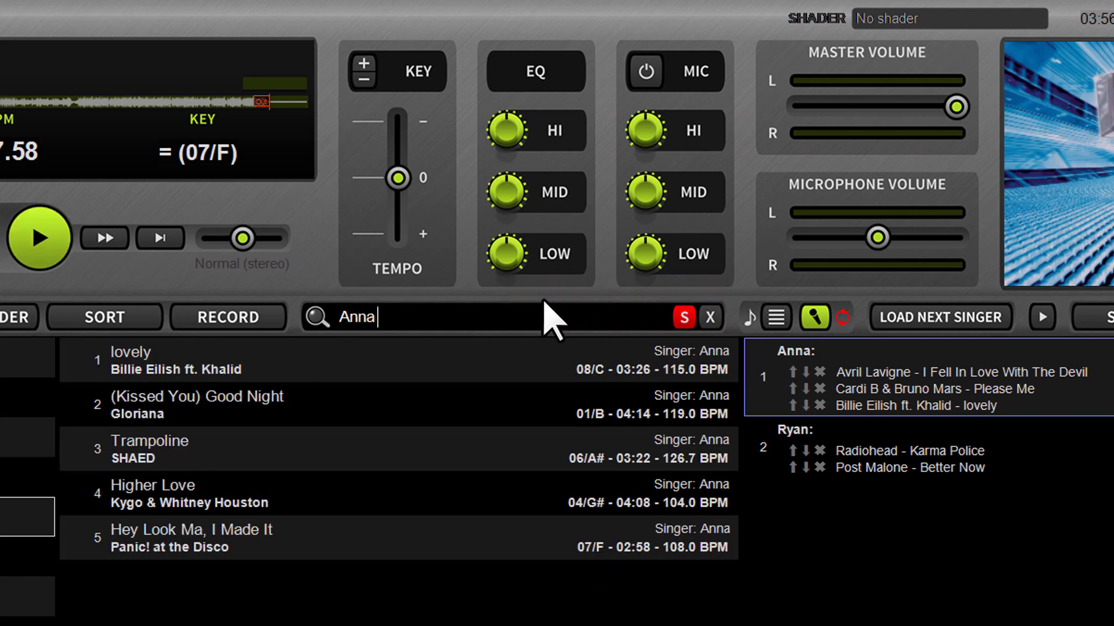
pyautogui.click(293, 365)
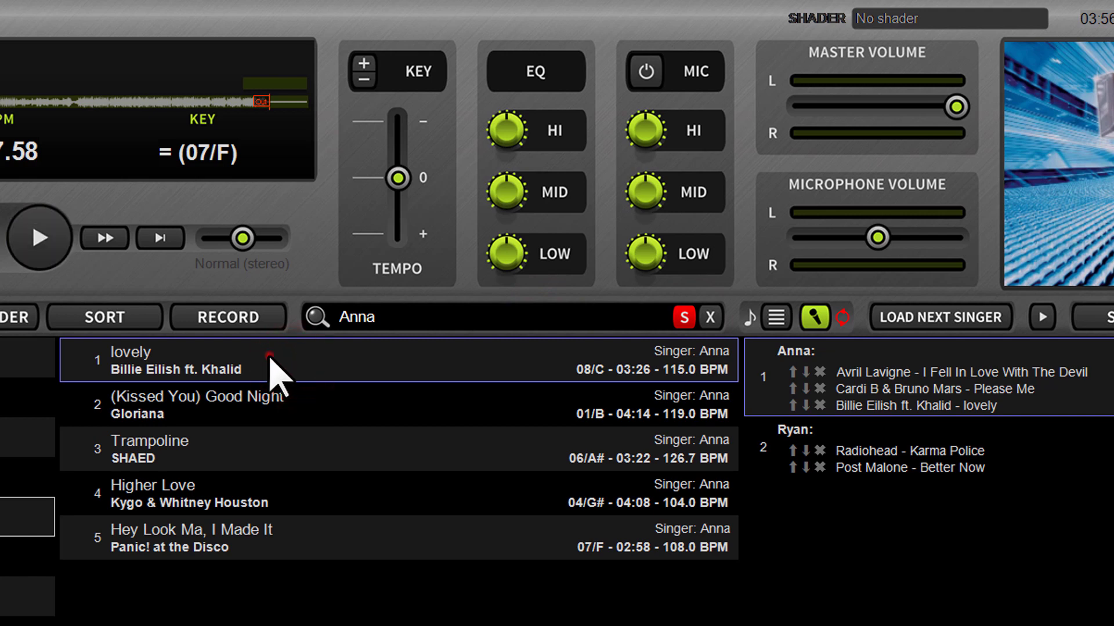
pyautogui.doubleClick(270, 357)
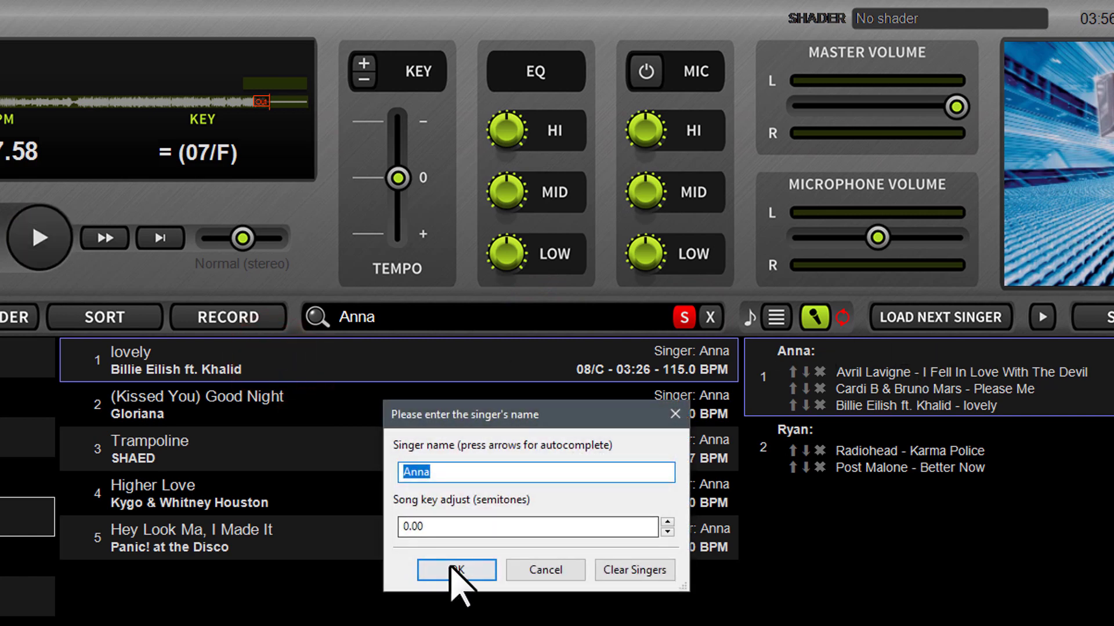
pyautogui.click(452, 570)
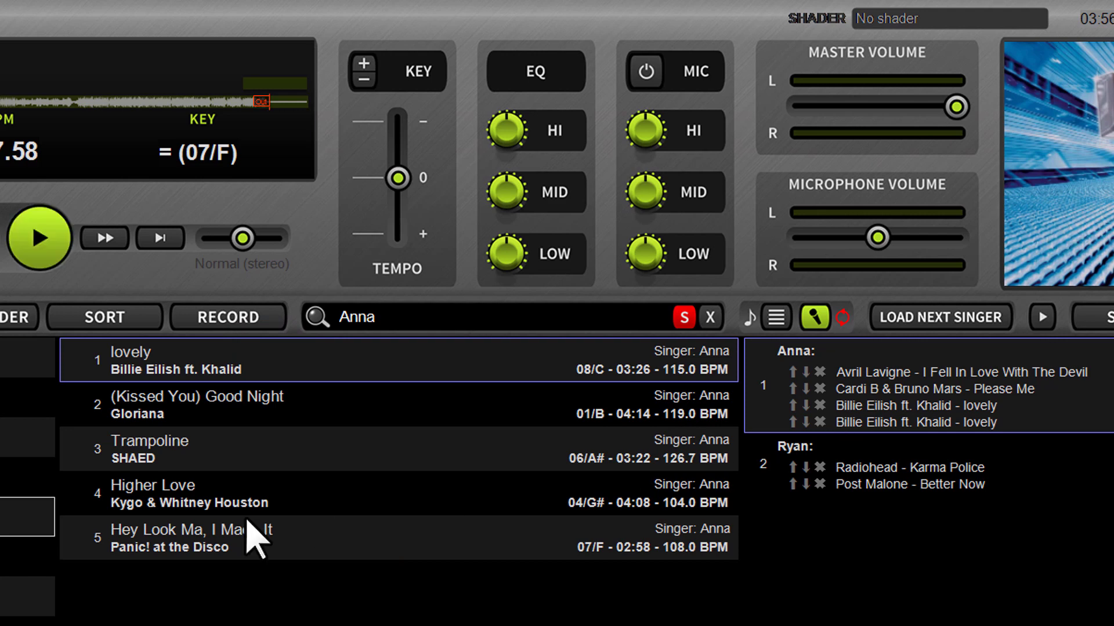
pyautogui.click(218, 530)
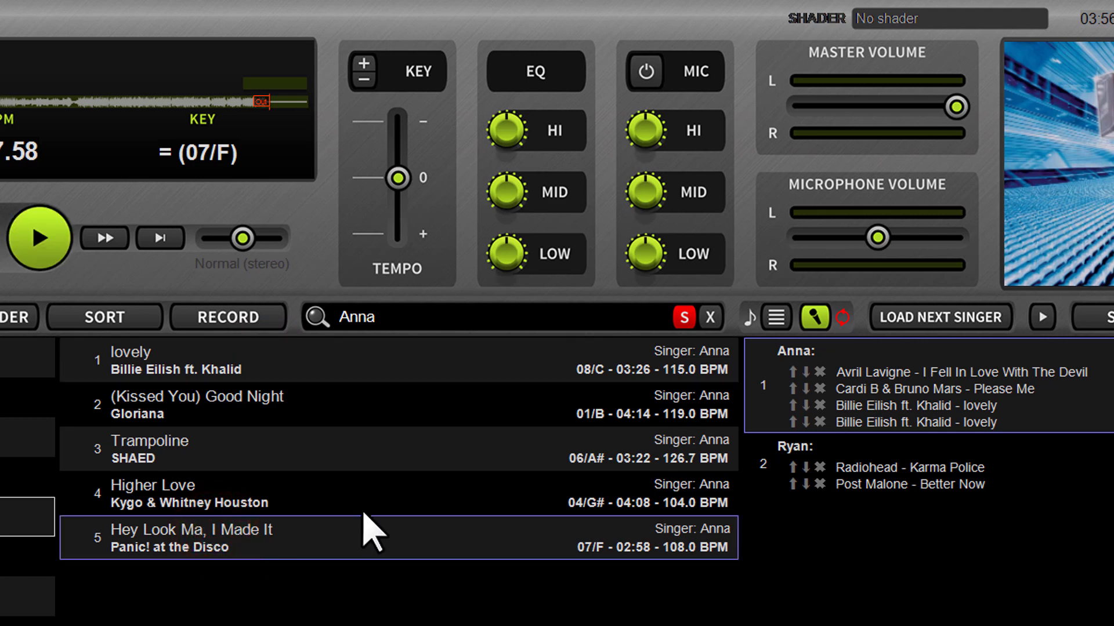